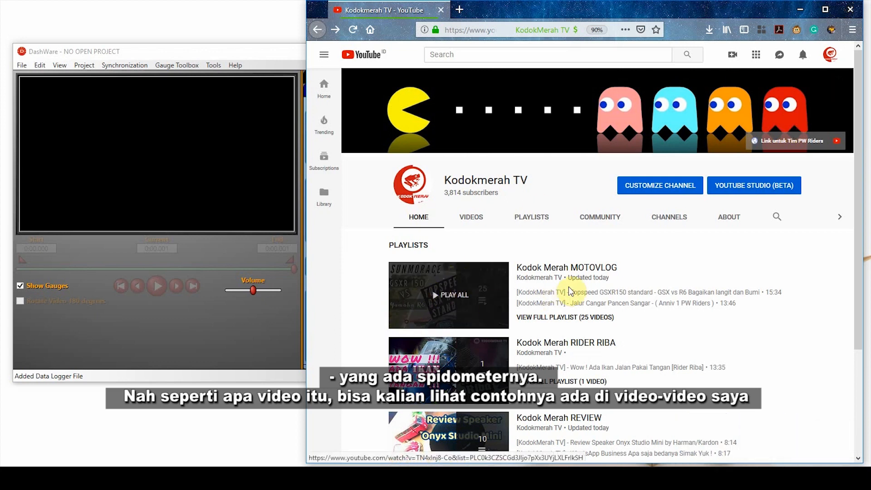
Play the Kodok Merah MOTOVLOG playlist and skip through its first video to 0:56 and 3:35.
left_click(472, 295)
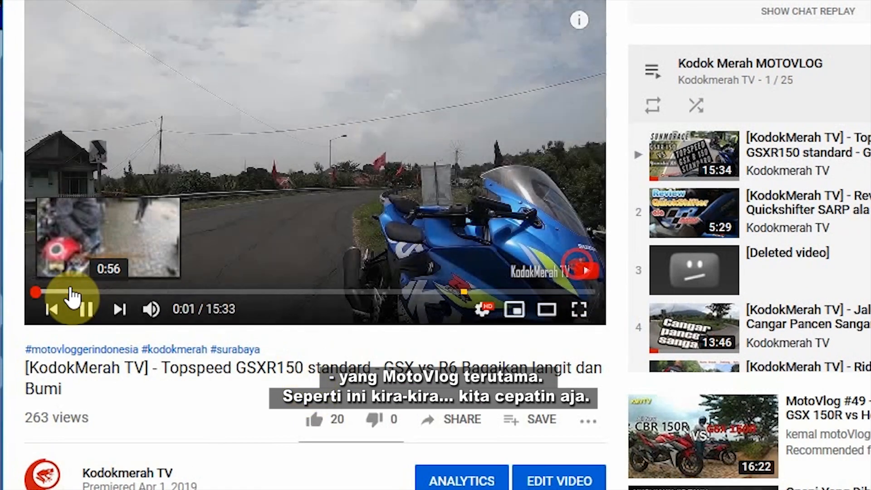
left_click(71, 291)
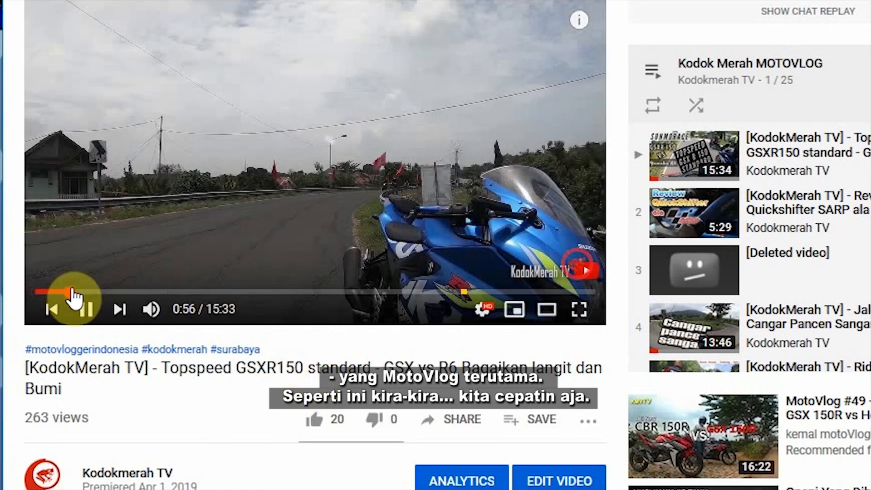
left_click(166, 292)
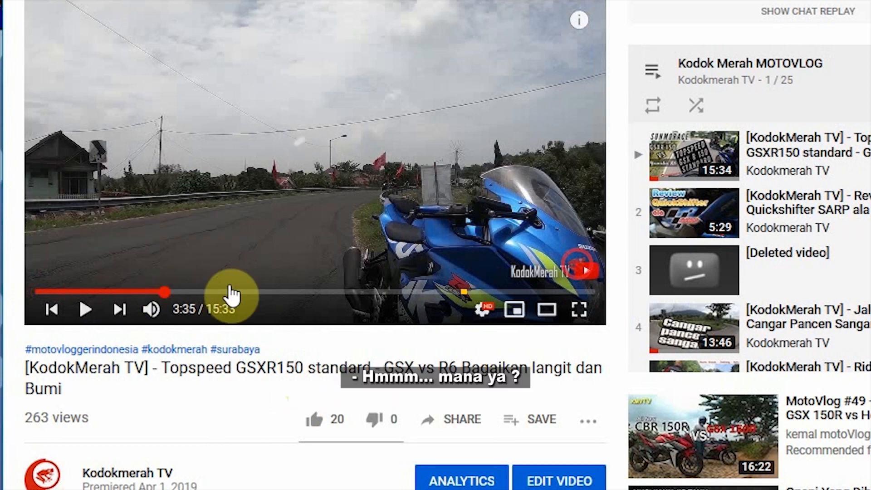
Find and open video 21 in the playlist, the NSR 150 ride with the speedometer overlay.
scroll(798, 256, "down", 1)
scroll(819, 256, "down", 15)
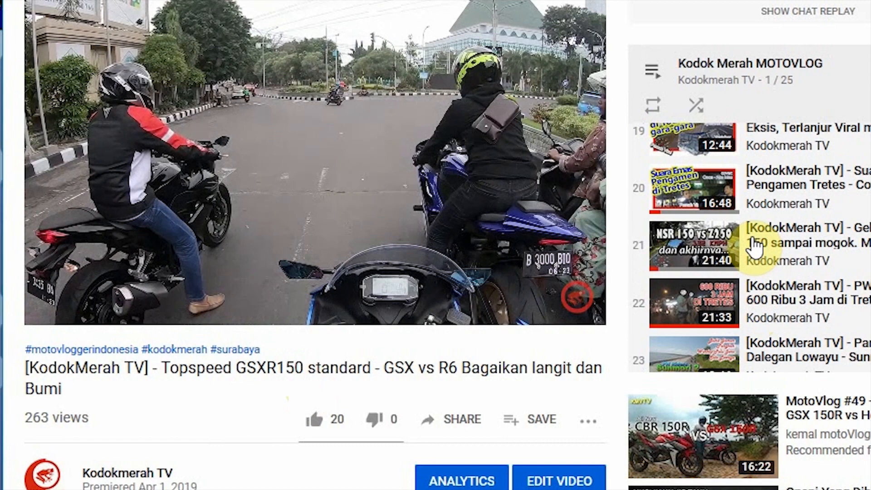
left_click(755, 247)
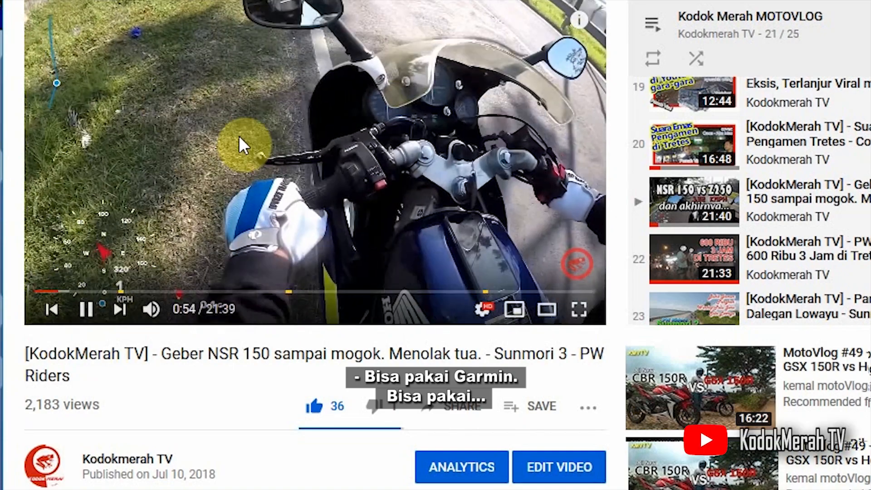
Search the web for "garmin virb telemetry" in a new browser tab.
left_click(239, 135)
left_click(230, 43)
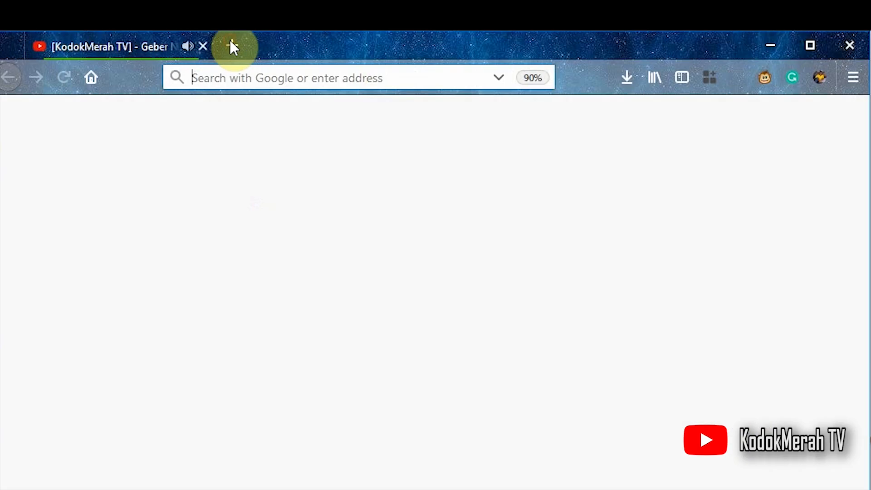
type("garmin telemetry")
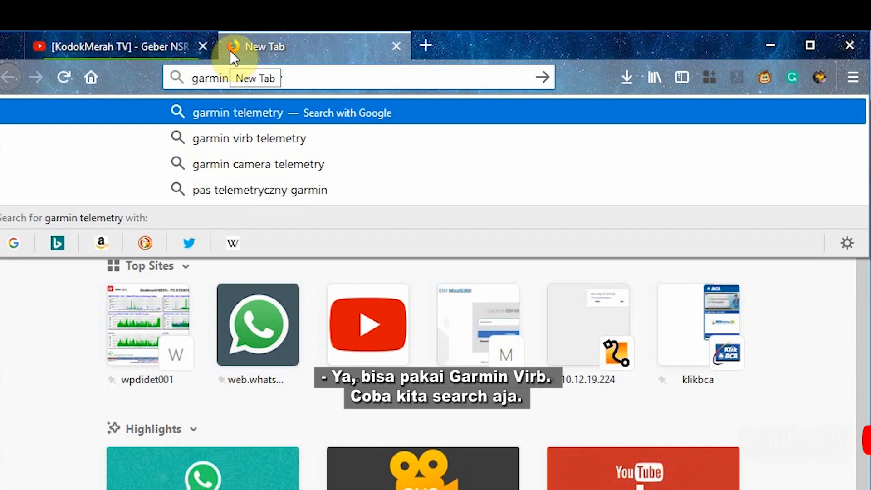
left_click(236, 138)
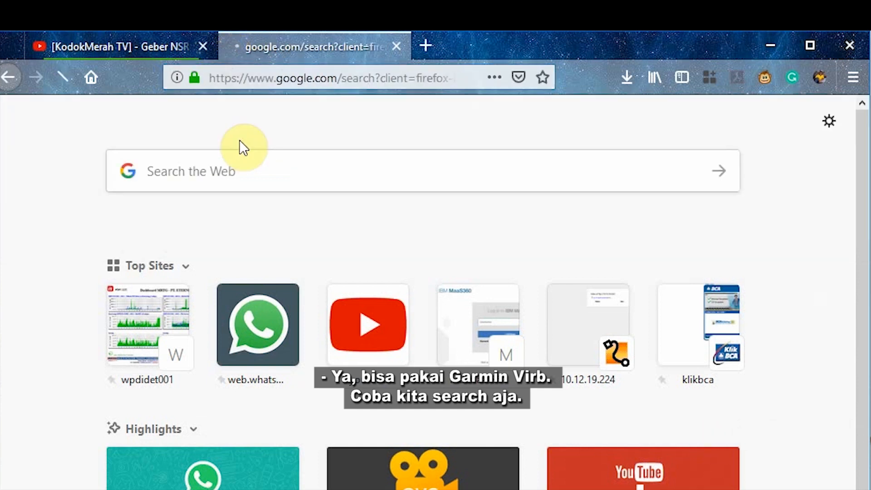
Look through the Garmin VIRB telemetry results and their image results for sample overlays.
scroll(297, 425, "down", 3)
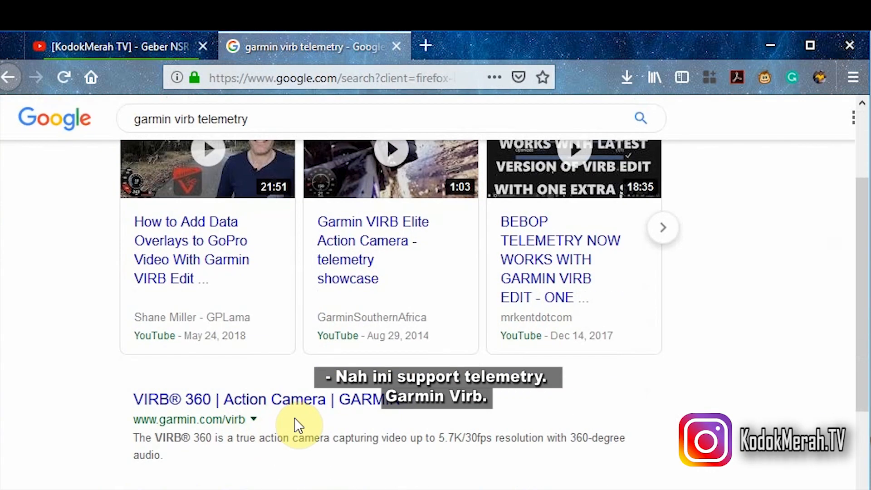
scroll(295, 359, "up", 3)
left_click(223, 185)
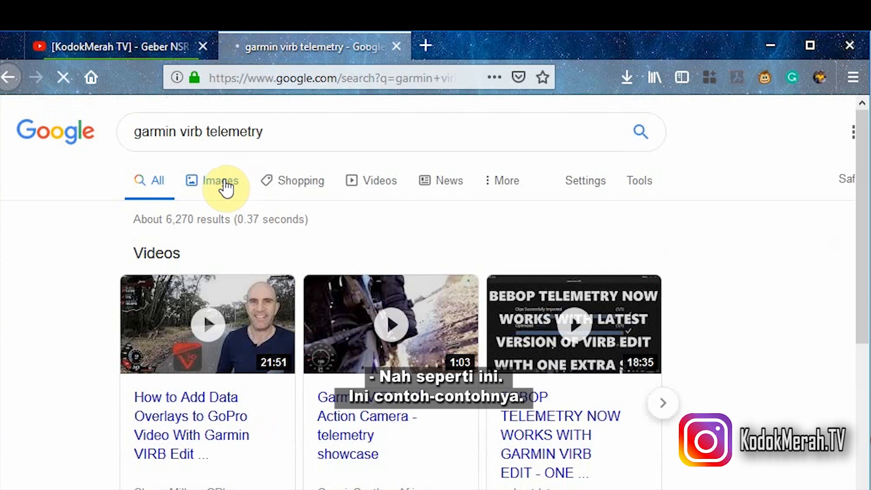
scroll(463, 404, "down", 6)
scroll(115, 233, "up", 6)
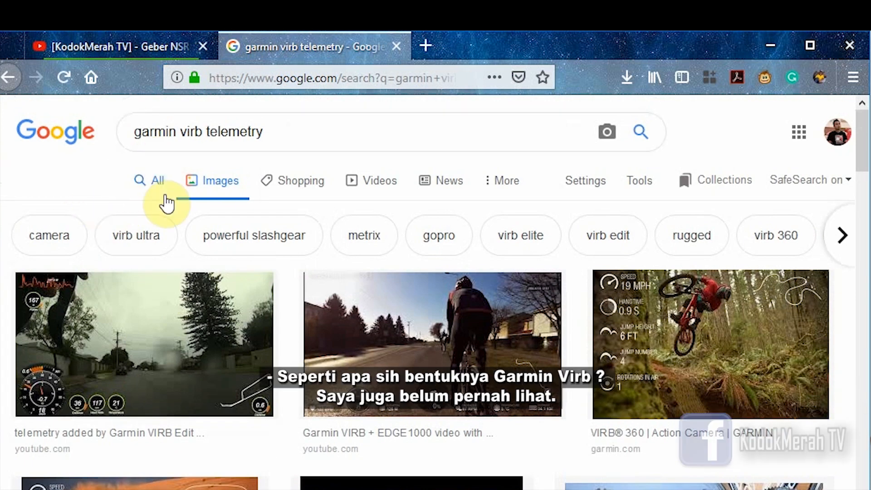
Return to the general web results and open Garmin's VIRB 360 action camera page.
left_click(155, 181)
scroll(272, 447, "down", 2)
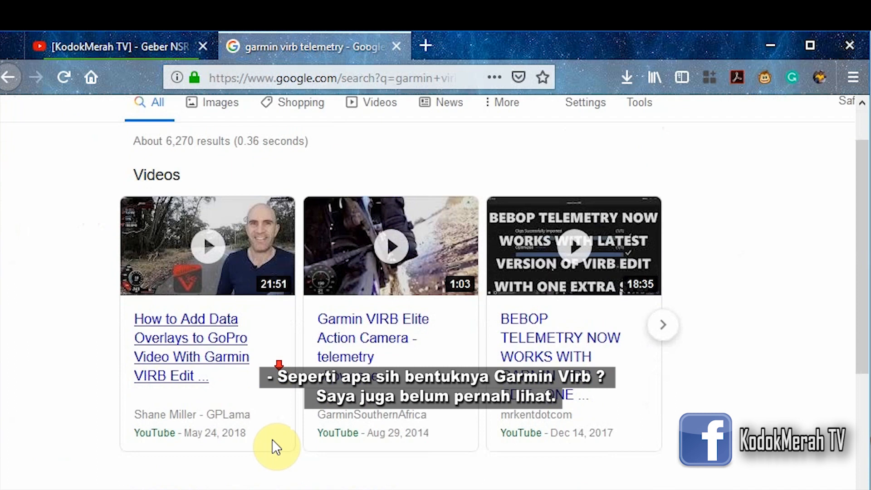
left_click(297, 479)
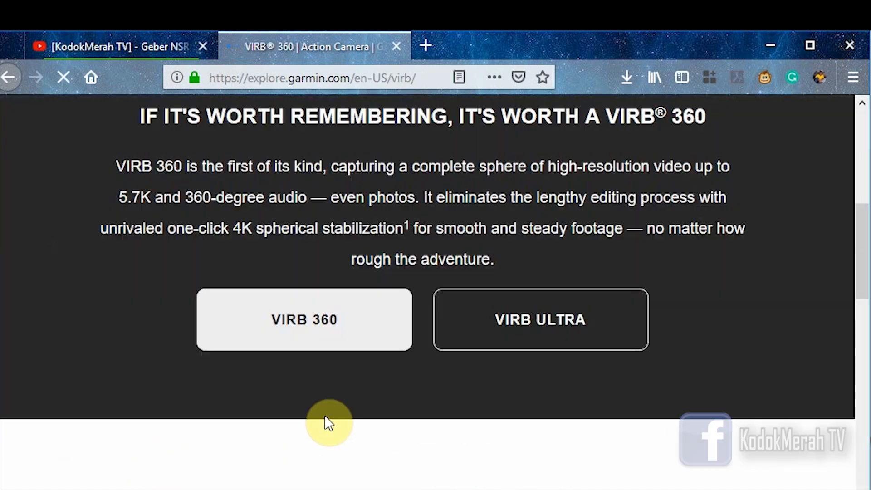
Examine the VIRB 360 page for the camera's appearance, key features and GPS data overlay support.
scroll(324, 415, "down", 3)
scroll(325, 415, "down", 3)
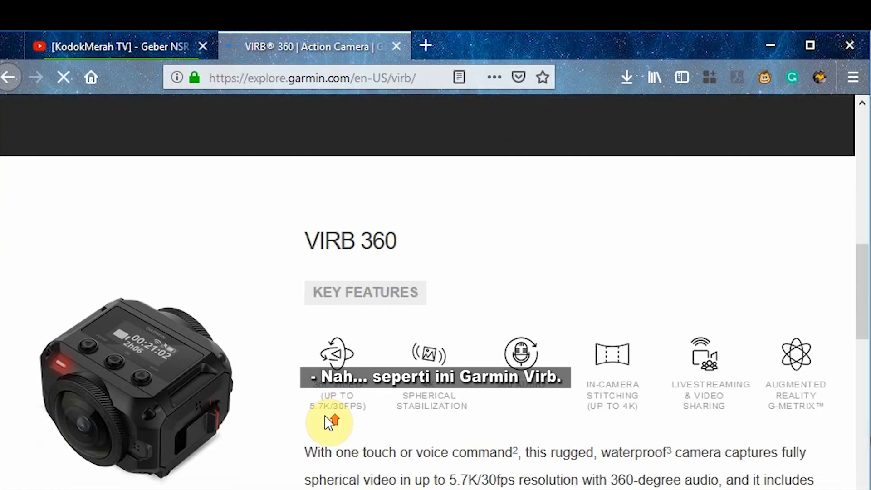
scroll(317, 223, "up", 10)
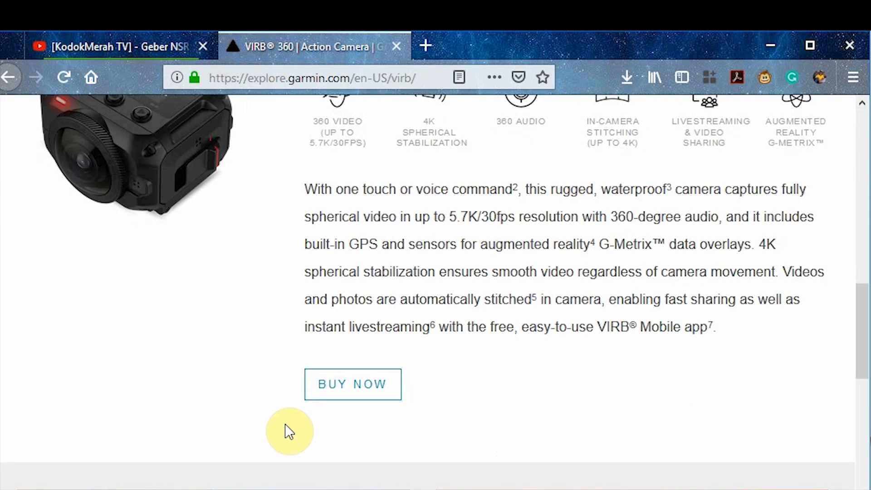
scroll(285, 429, "up", 10)
scroll(287, 433, "down", 20)
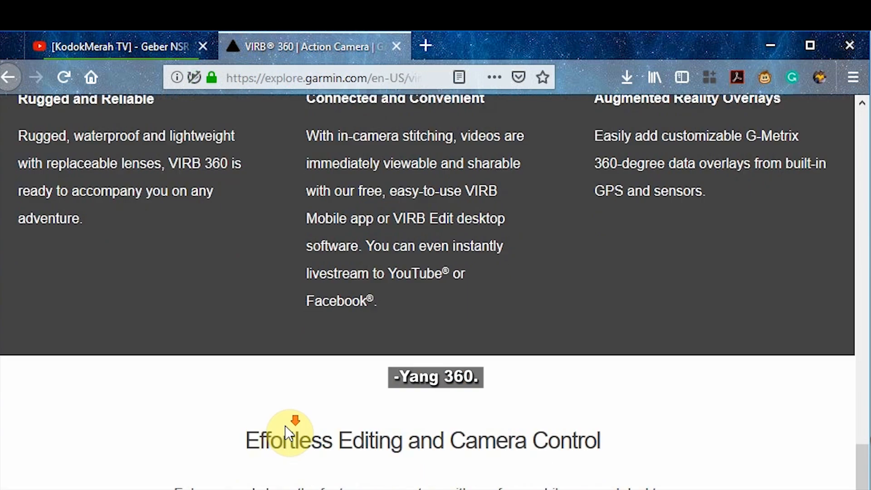
scroll(286, 427, "up", 5)
scroll(286, 434, "up", 15)
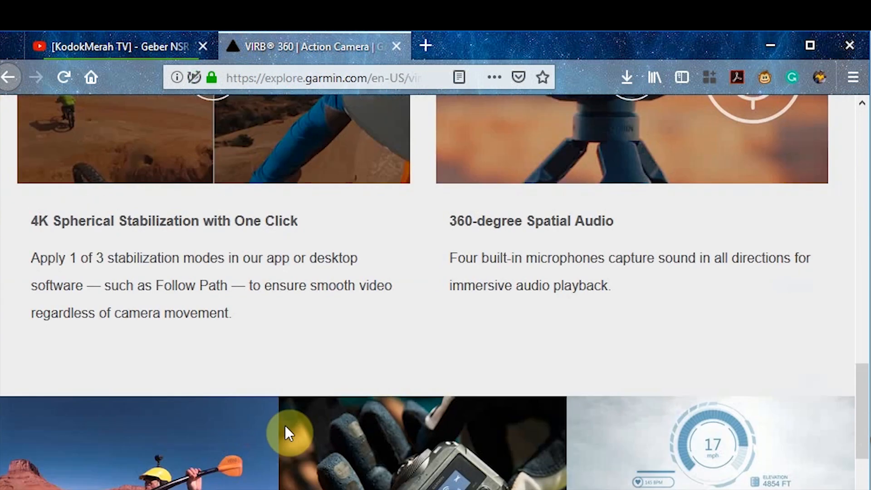
scroll(286, 433, "up", 8)
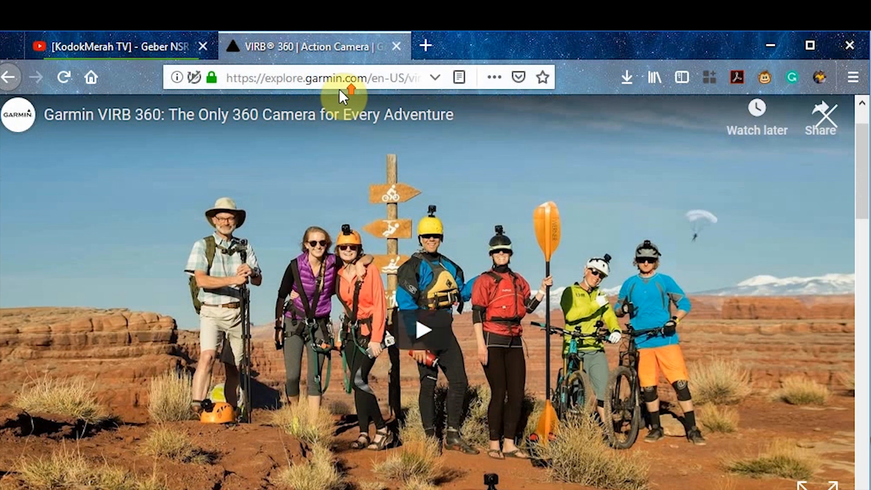
Search for "panasonic telemety" in a new browser tab, and refine the query to "panasonic action cam telemetry".
left_click(358, 84)
left_click(425, 45)
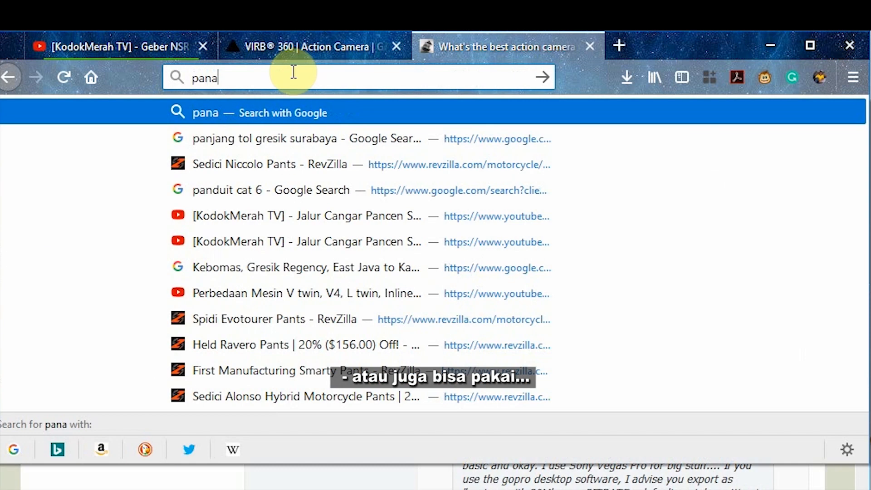
type("sonic telemety")
key("Return")
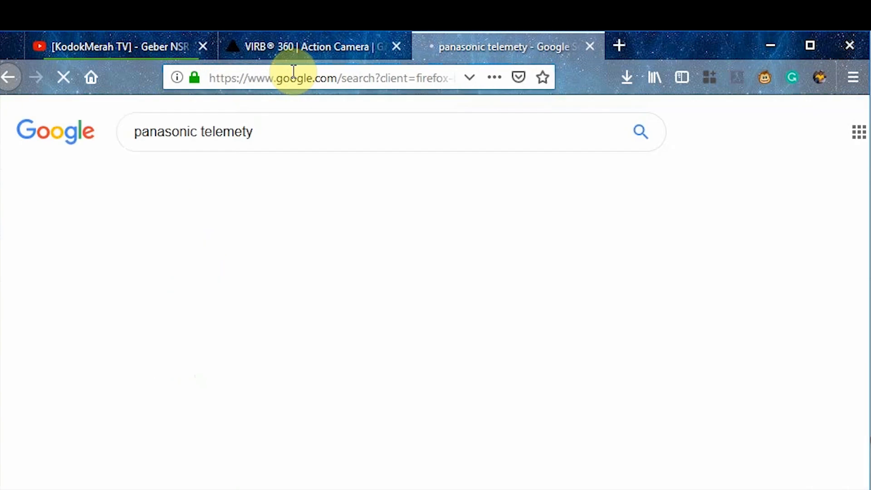
left_click(201, 132)
type("action cam")
key("Return")
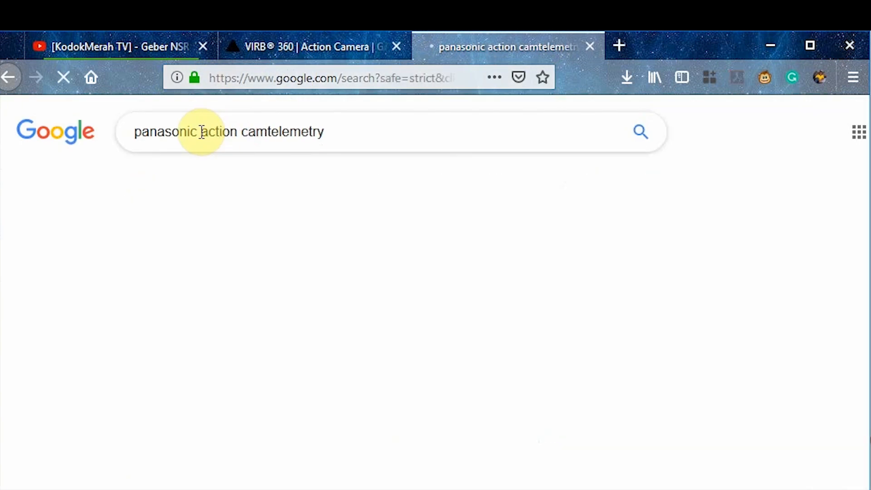
Open the Panasonic Adventure Camera HX-A1 result in a separate tab and review its product overview and specifications.
middle_click(418, 252)
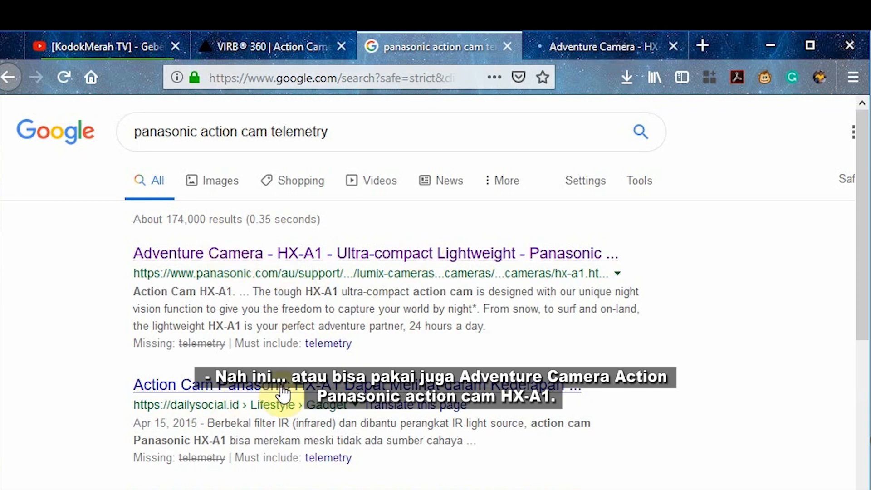
left_click(591, 47)
scroll(435, 290, "down", 5)
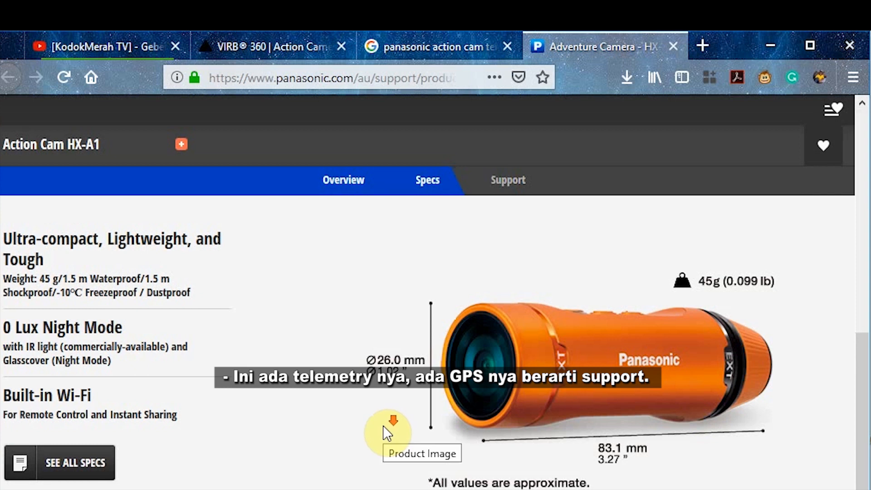
scroll(383, 426, "down", 3)
scroll(383, 435, "down", 5)
scroll(383, 436, "up", 10)
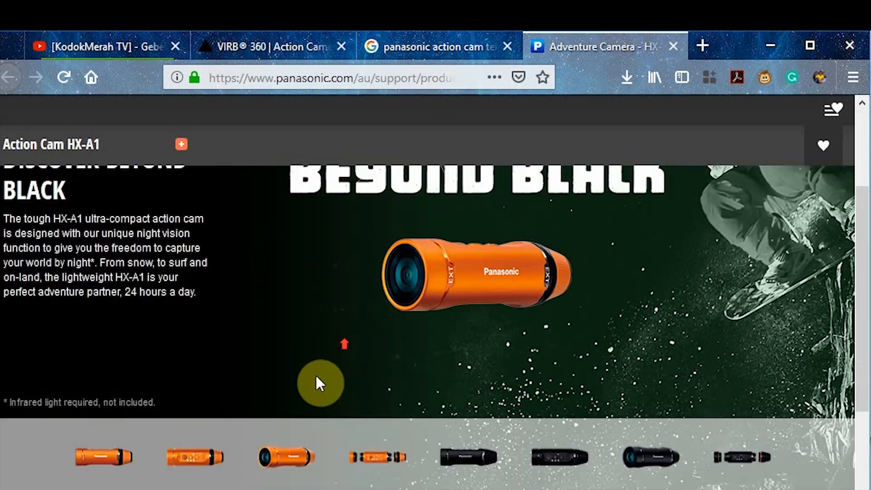
scroll(316, 378, "up", 5)
left_click(272, 78)
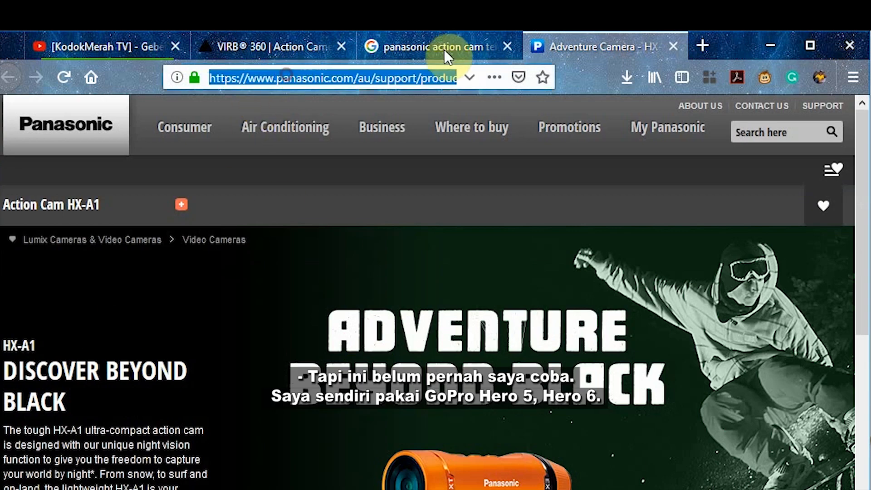
Return to the Panasonic search results and replace the query with a search for "gopro hero 6".
left_click(453, 46)
triple_click(348, 132)
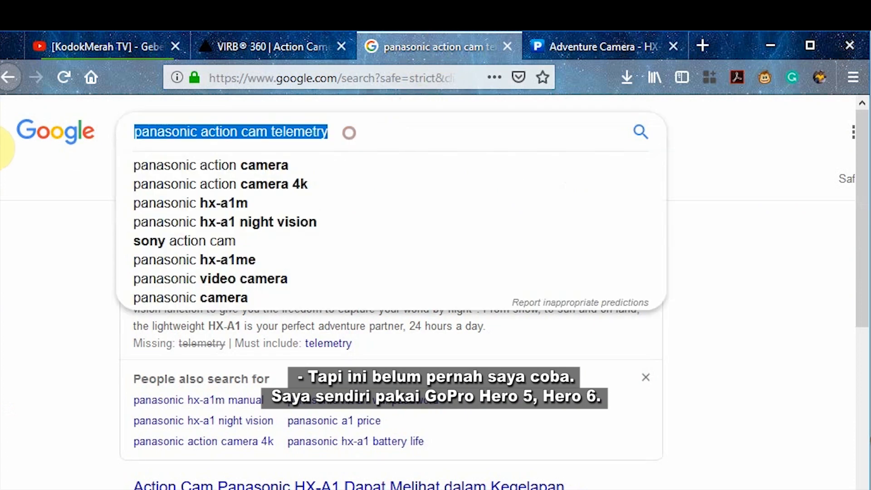
type("go")
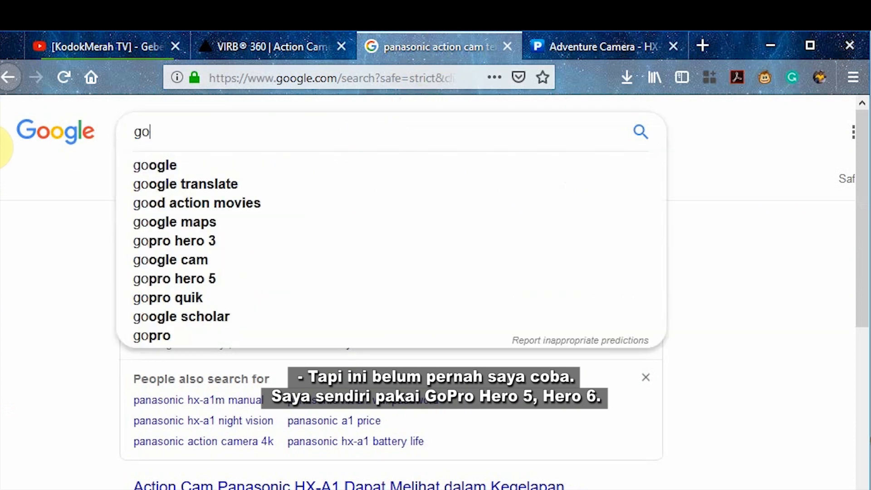
type("pro")
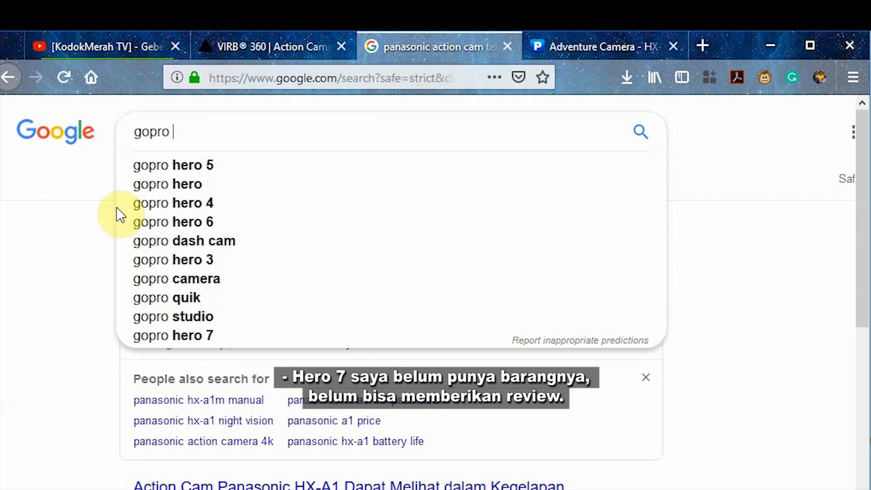
left_click(152, 221)
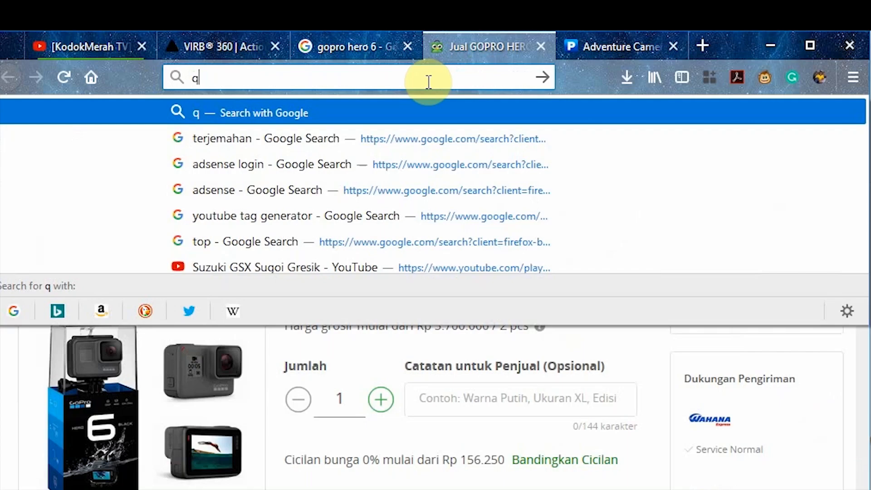
Search the web for "quick gopro" in the tab showing the GoPro Hero 6 shop listing.
type("uick gop")
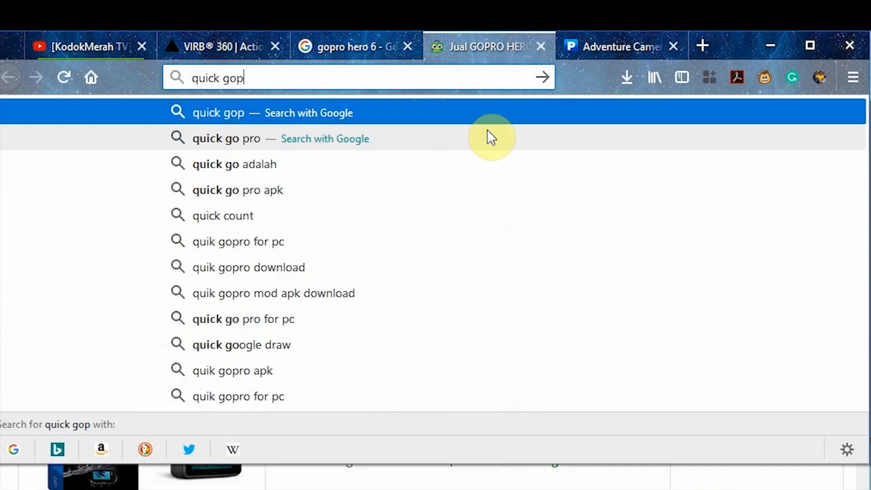
type("ro")
key("Return")
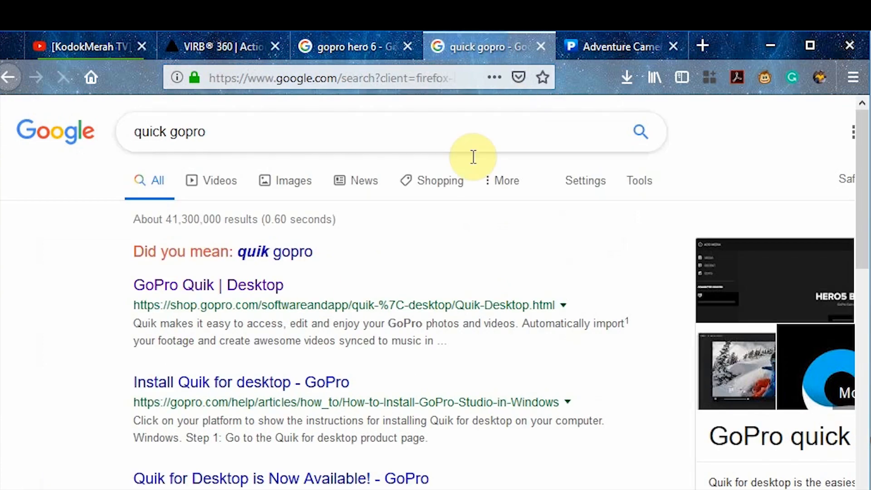
Look through the search results and open the GoPro Quik | Desktop product page.
scroll(650, 374, "down", 4)
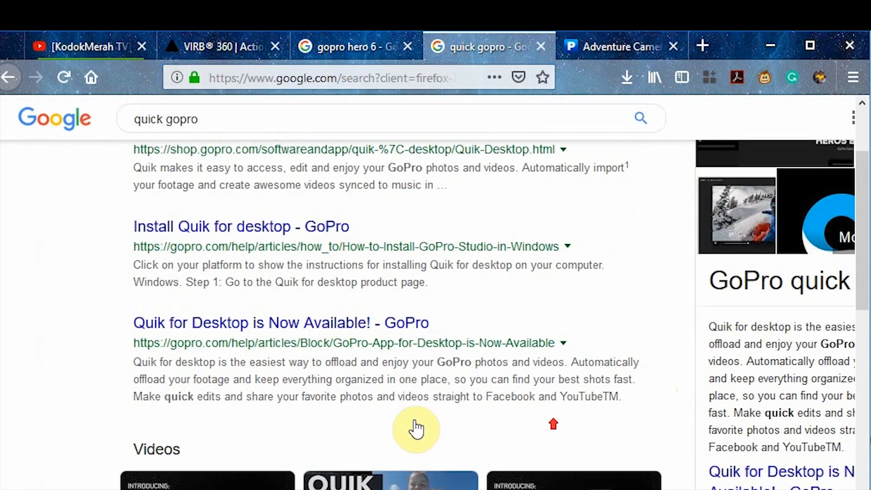
scroll(317, 408, "up", 4)
left_click(226, 294)
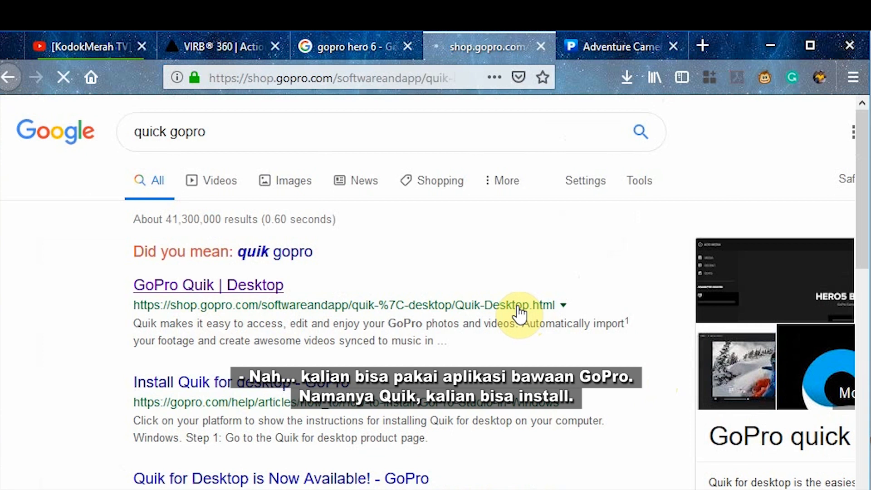
scroll(551, 405, "down", 2)
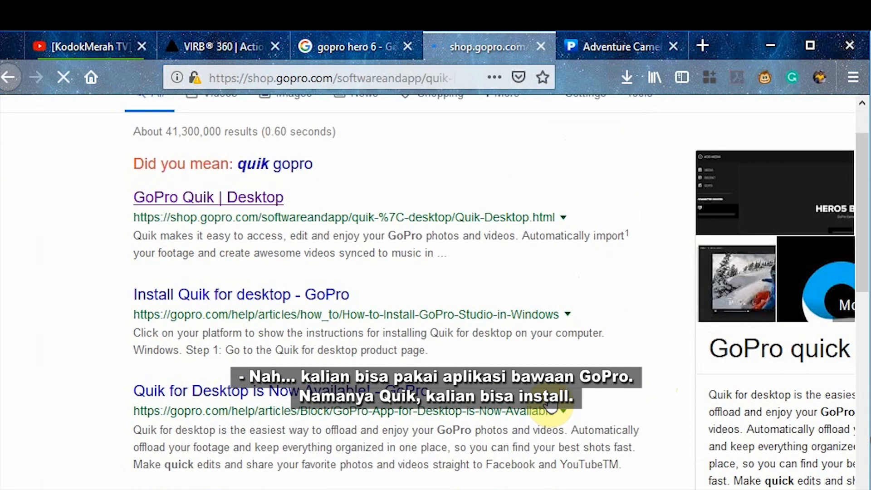
scroll(551, 405, "up", 2)
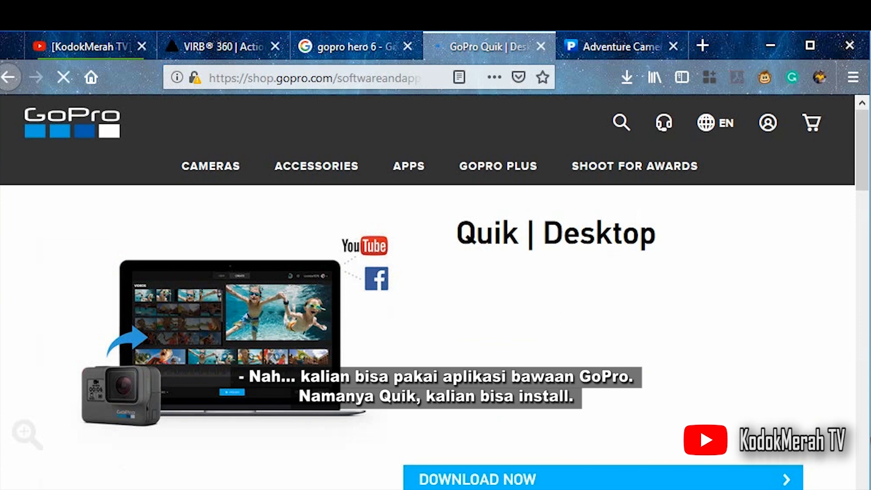
Look over the GoPro Quik | Desktop product page.
scroll(301, 355, "down", 2)
scroll(301, 356, "up", 2)
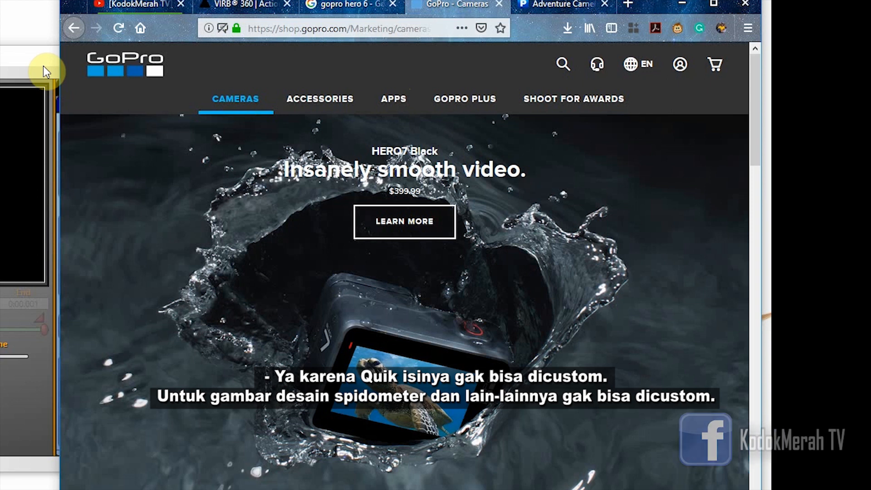
Switch to DashWare and load GH010153.MP4 into it from the File Explorer folder named 2.
left_click(44, 68)
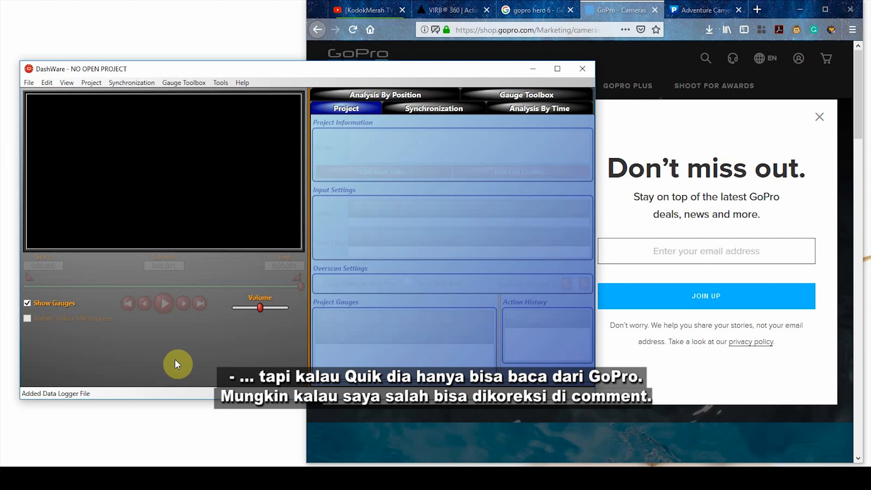
mouse_move(212, 478)
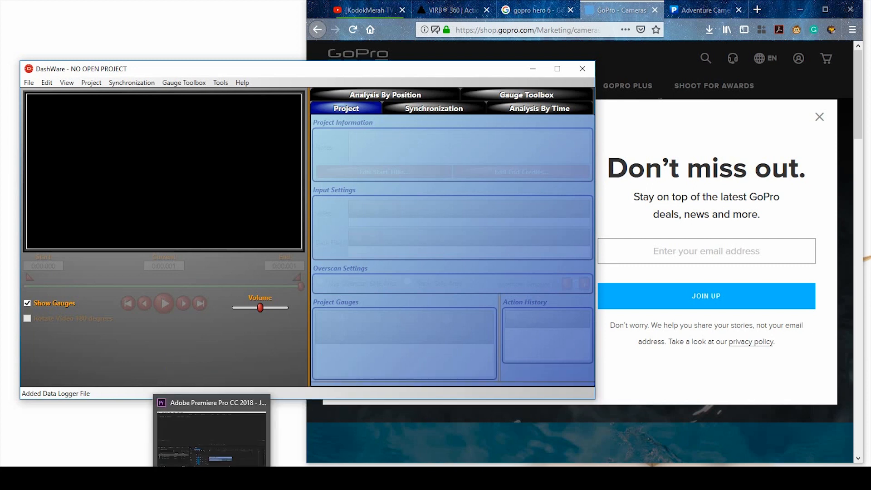
mouse_move(151, 478)
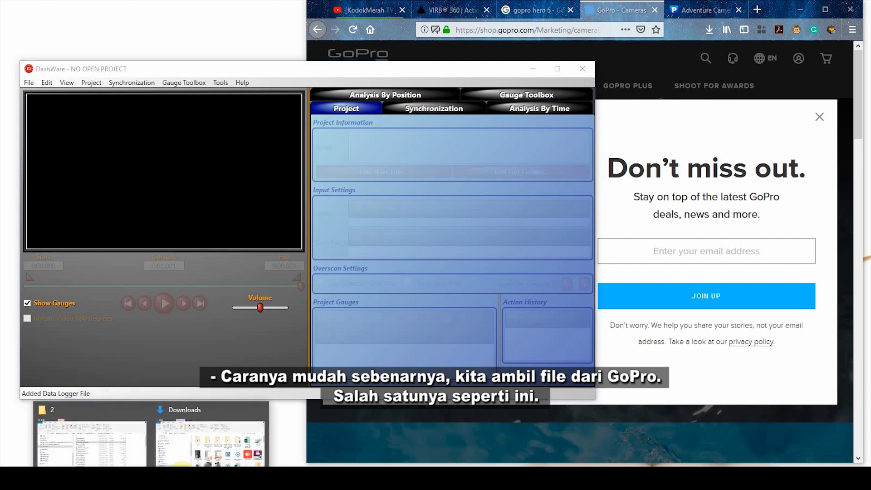
left_click(116, 447)
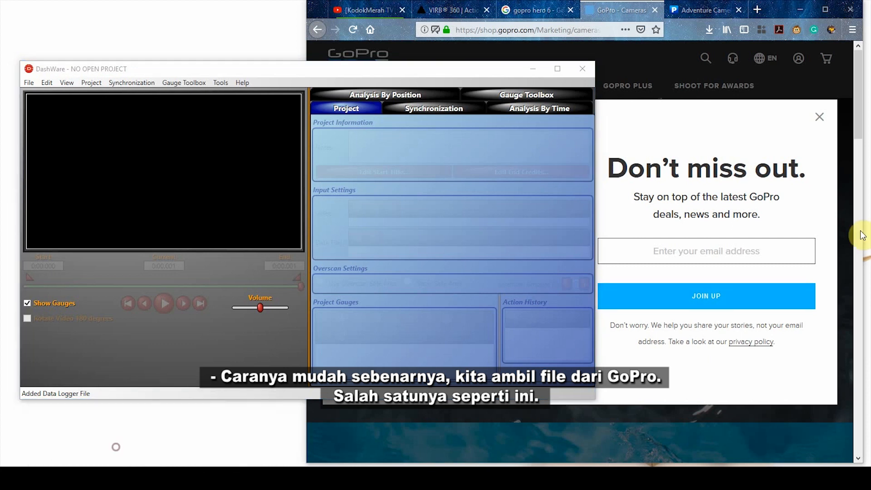
left_click_drag(609, 97, 107, 157)
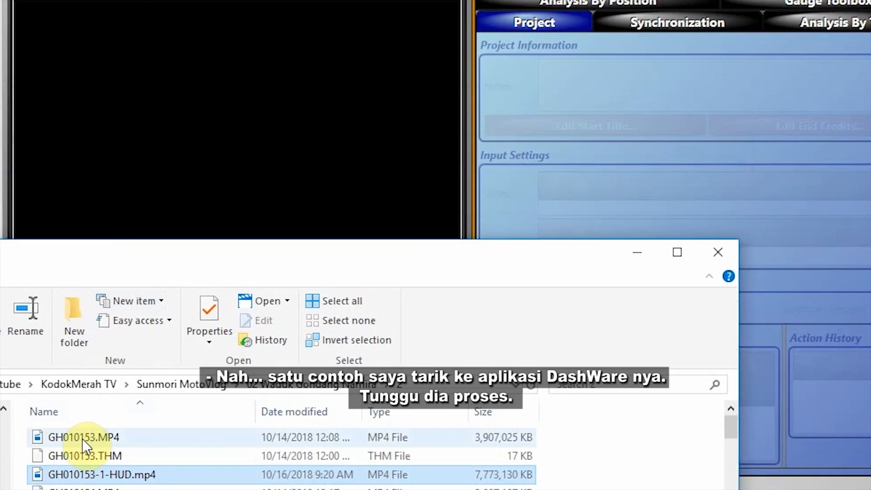
left_click_drag(80, 363, 169, 199)
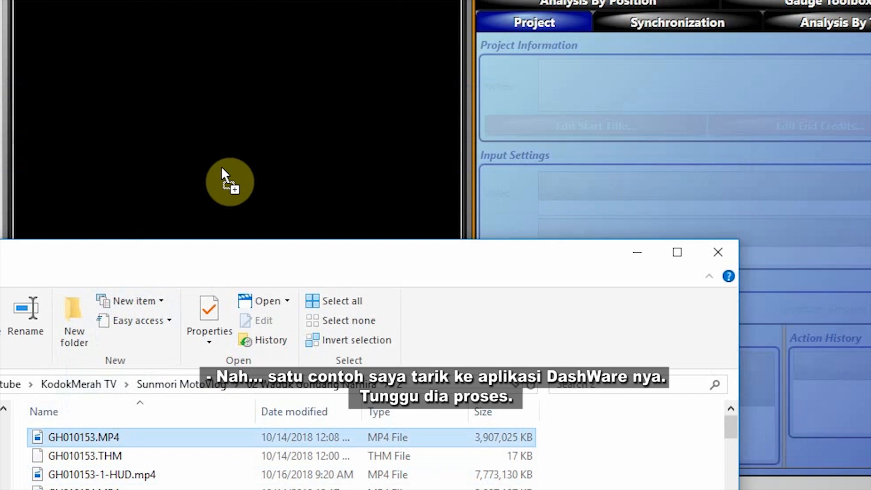
left_click_drag(222, 166, 223, 173)
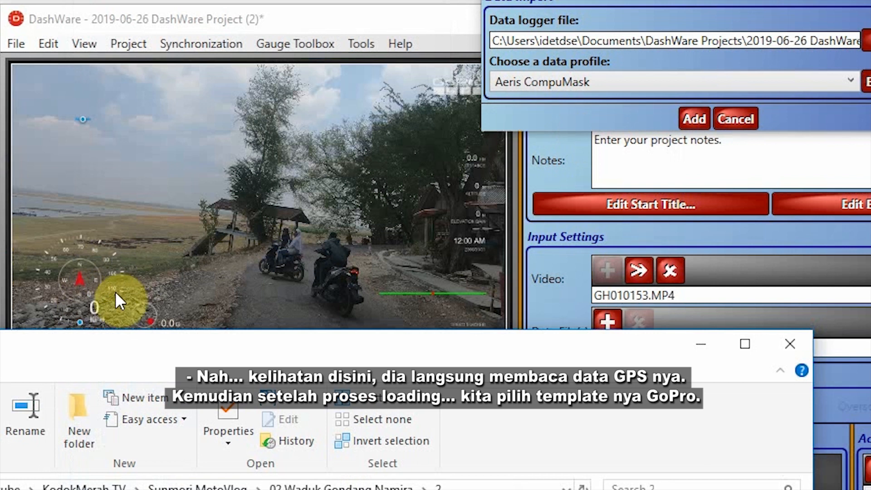
Choose the GoPro data profile for the data logger file and add it to the project.
left_click(832, 78)
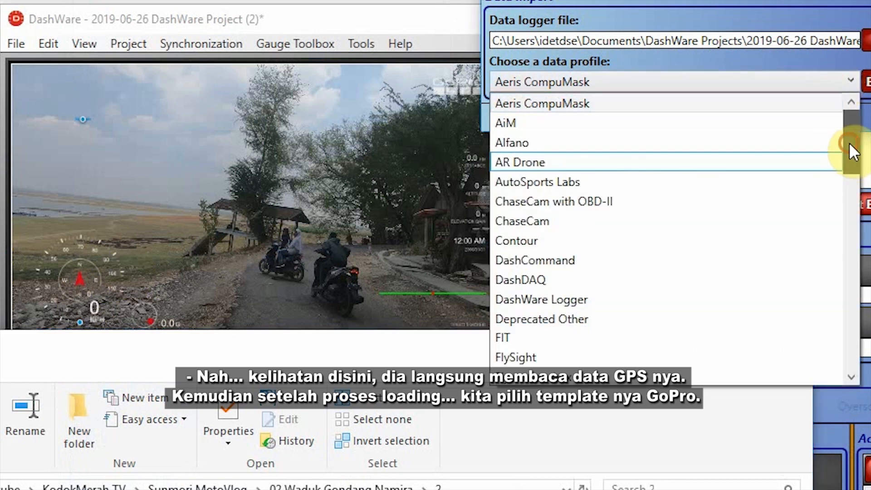
left_click_drag(849, 145, 847, 222)
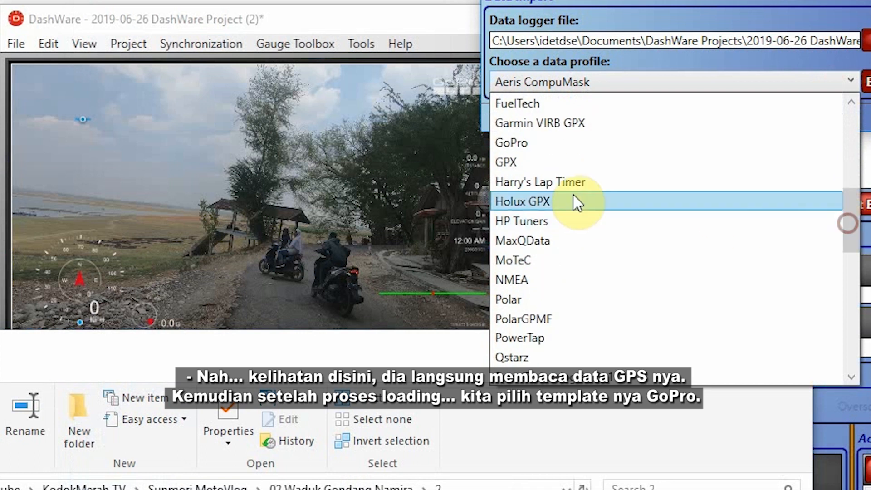
left_click(534, 143)
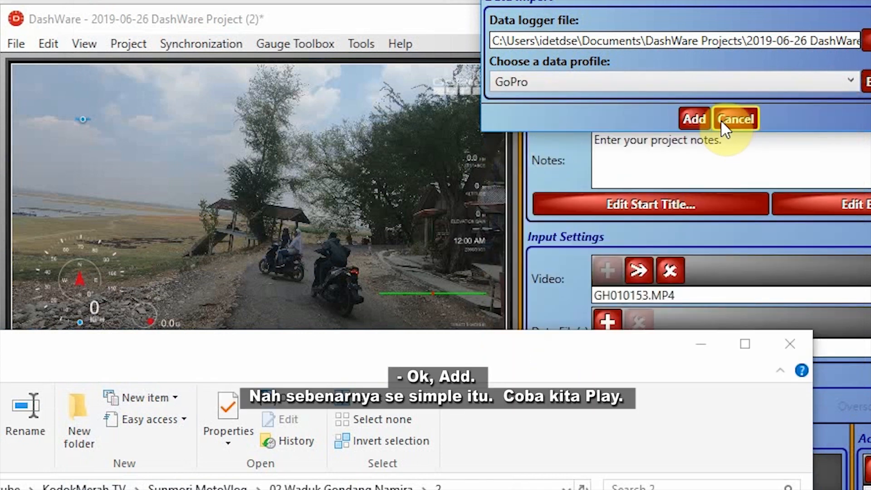
left_click(681, 117)
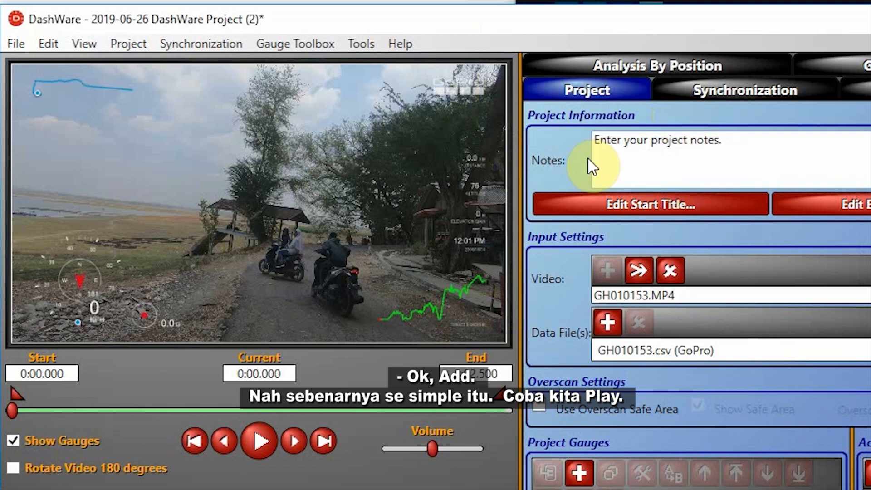
Play the video and skip forward along the timeline to check the gauges at different points of the ride.
left_click(259, 440)
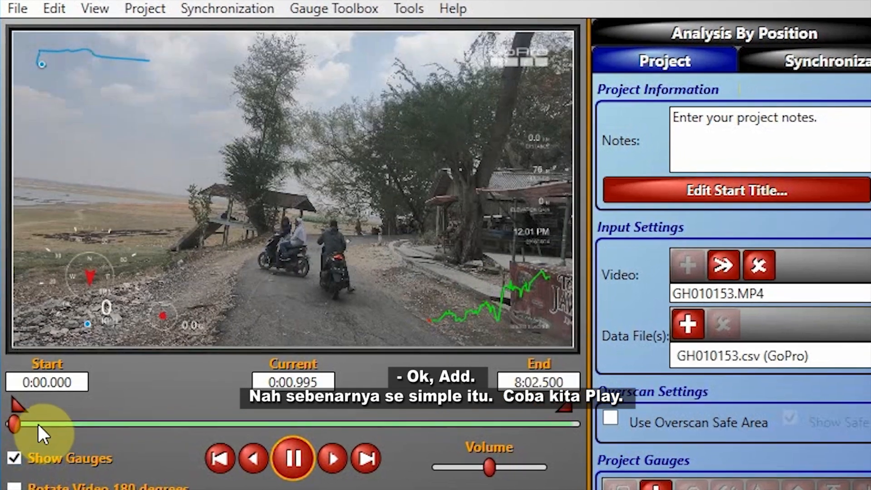
left_click(35, 417)
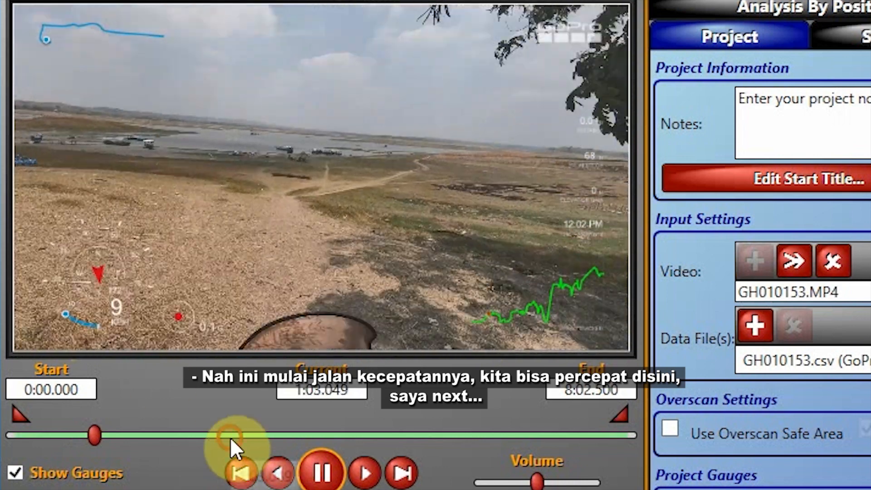
left_click(230, 436)
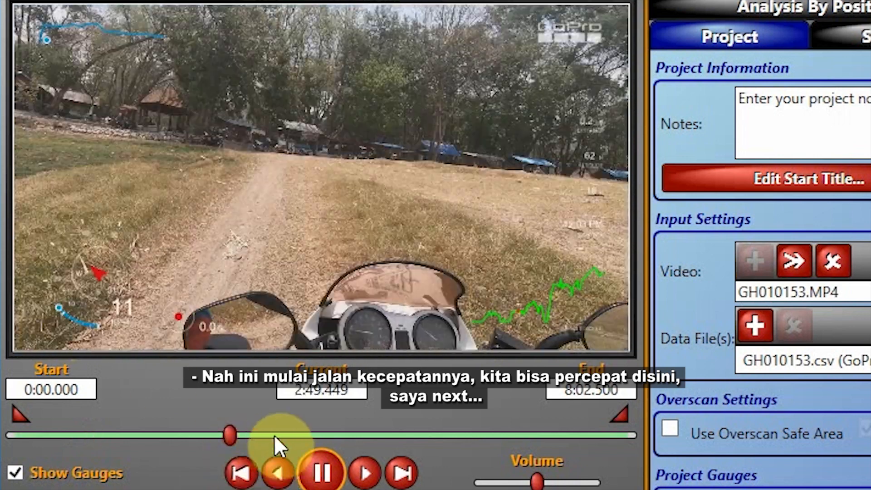
left_click(323, 436)
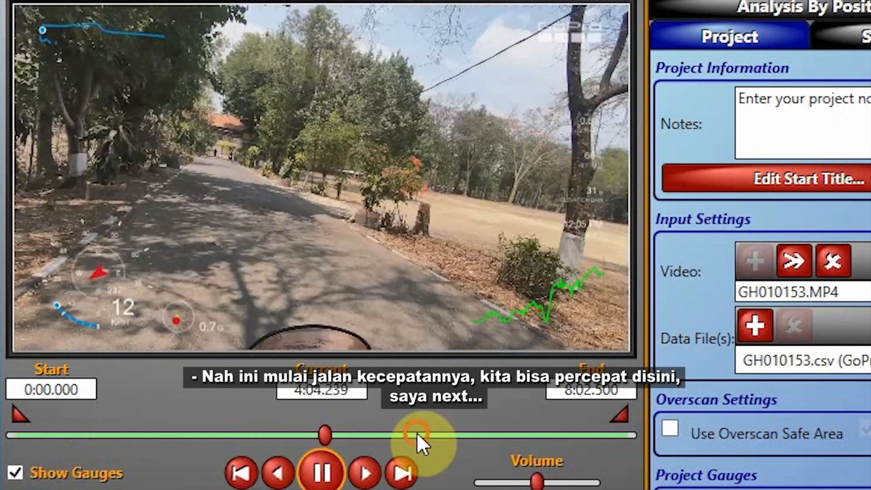
left_click(416, 436)
left_click(509, 434)
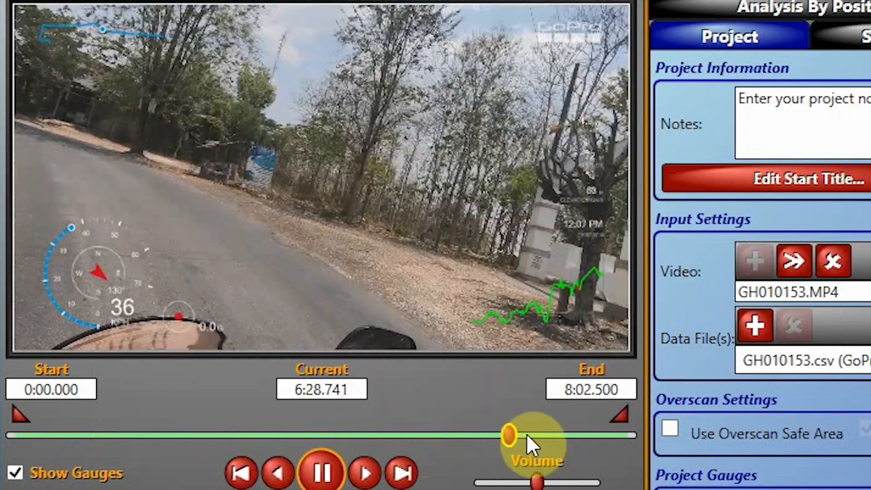
left_click(543, 435)
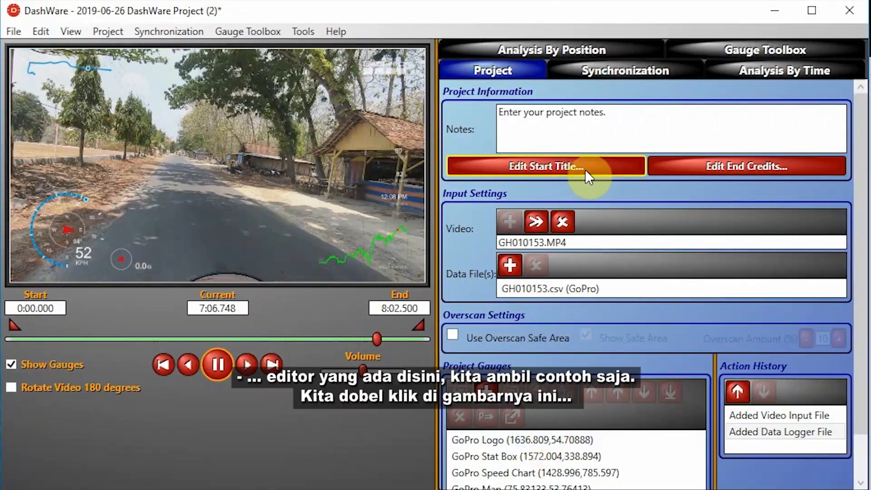
Open the GoPro Speedometer gauge in Gauge Designer, view its thumbnail background colour settings and close the colour picker without changes.
scroll(500, 412, "down", 1)
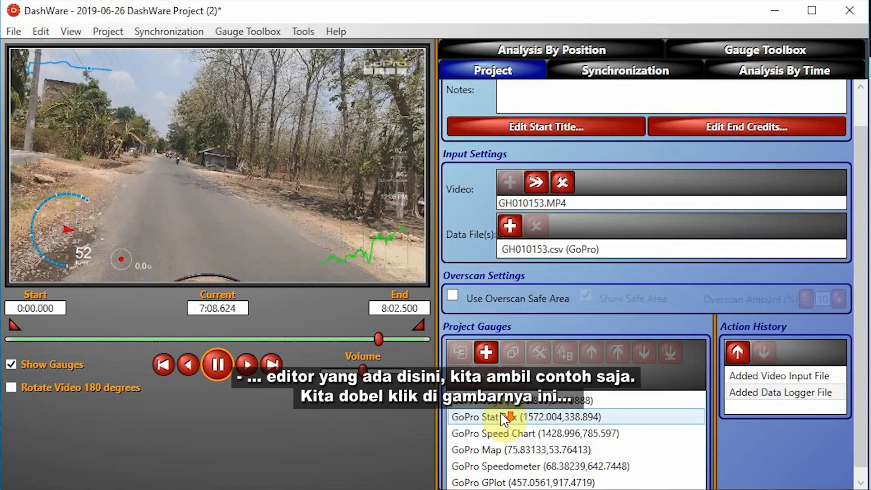
left_click(75, 242)
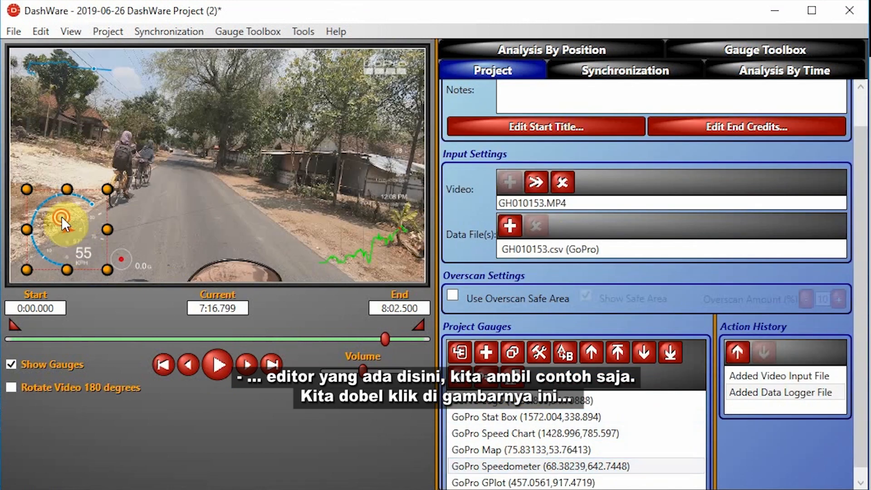
double_click(61, 216)
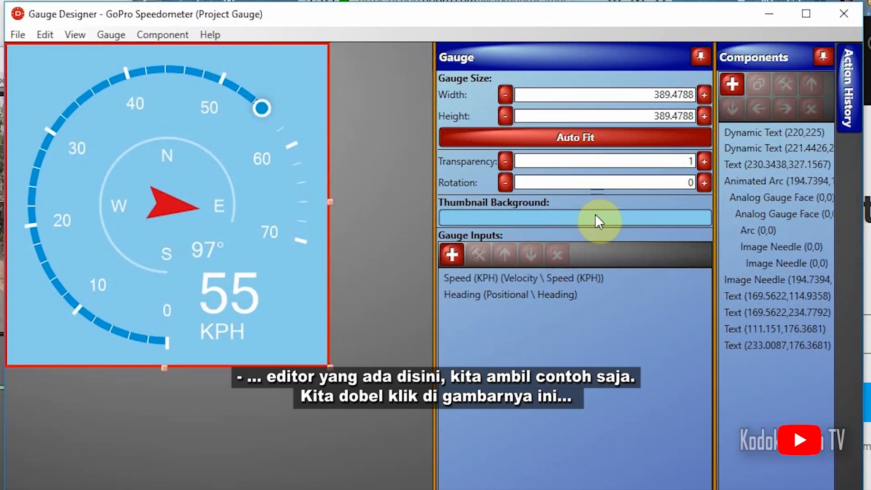
left_click(595, 218)
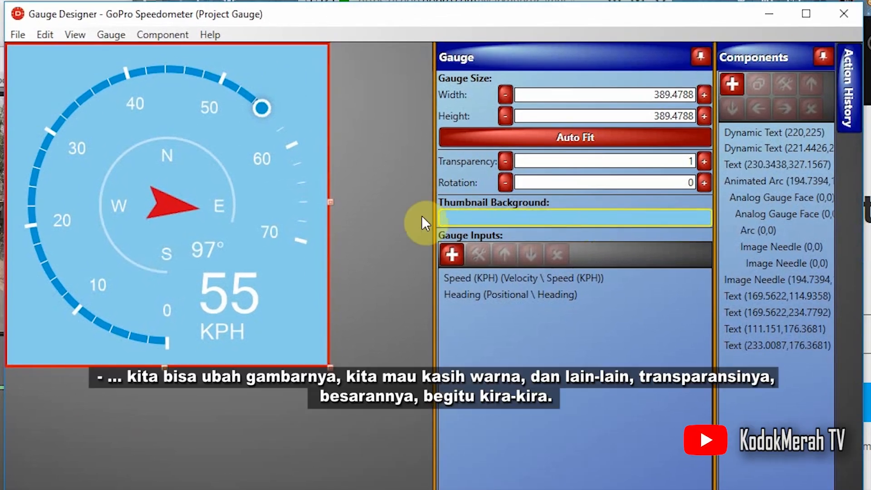
left_click(521, 218)
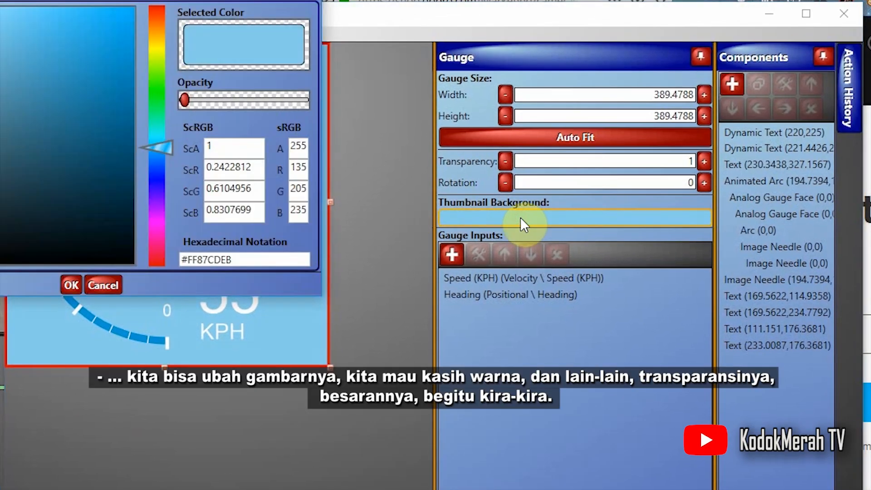
left_click(311, 1)
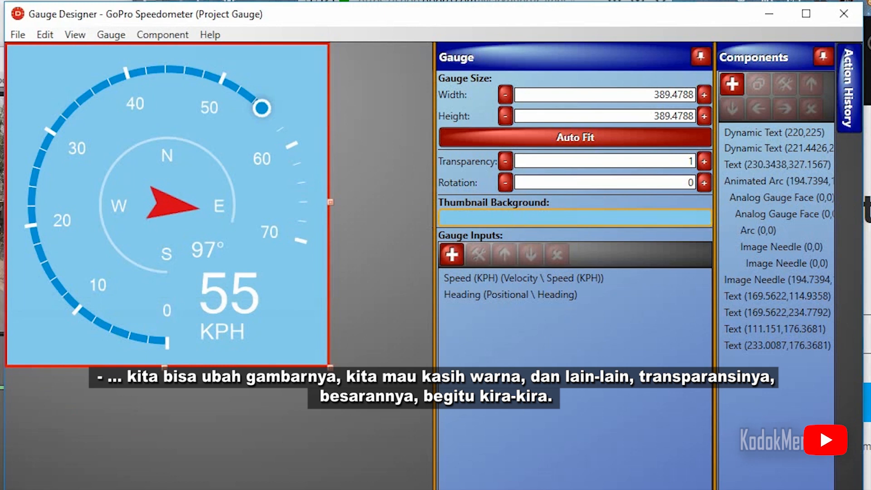
Try different transparency values on the speedometer gauge, ending at 0.8.
left_click(505, 161)
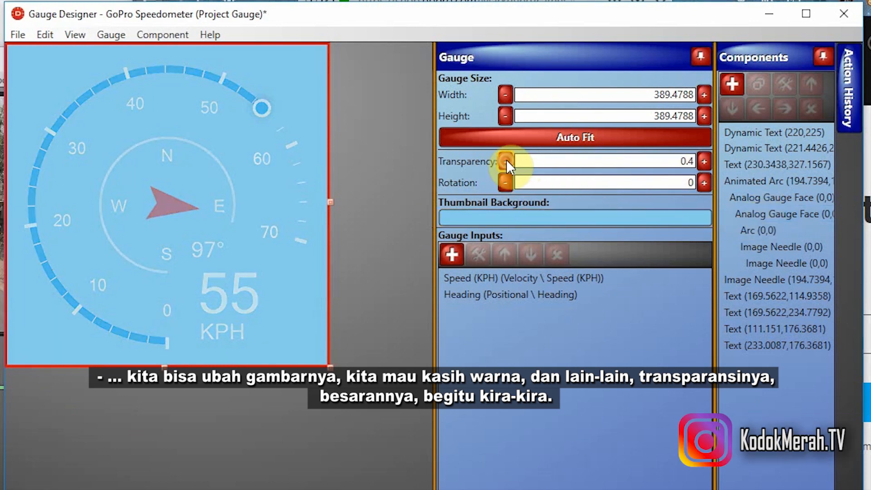
left_click(505, 161)
left_click(506, 161)
left_click(505, 161)
left_click(506, 161)
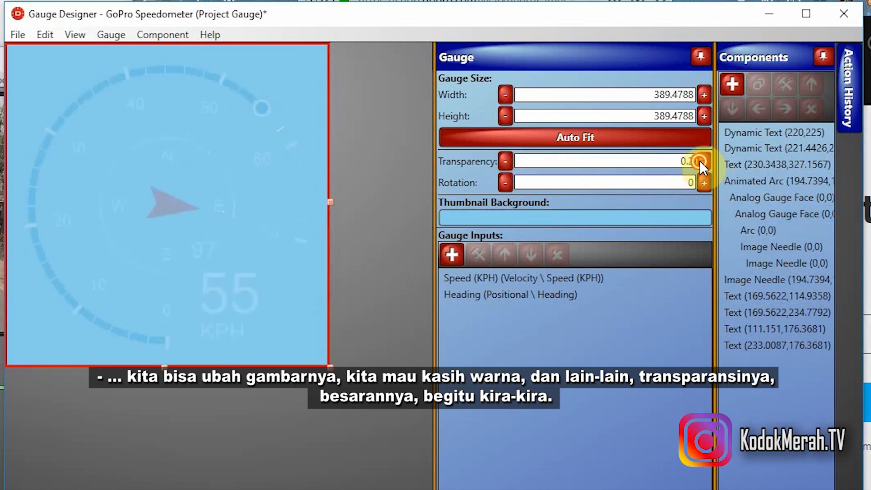
left_click(703, 161)
left_click(704, 161)
left_click(704, 161)
left_click(704, 161)
left_click(703, 161)
left_click(703, 161)
Try a gauge width of 393.4788 and close Gauge Designer without saving the changes.
left_click(704, 94)
left_click(704, 94)
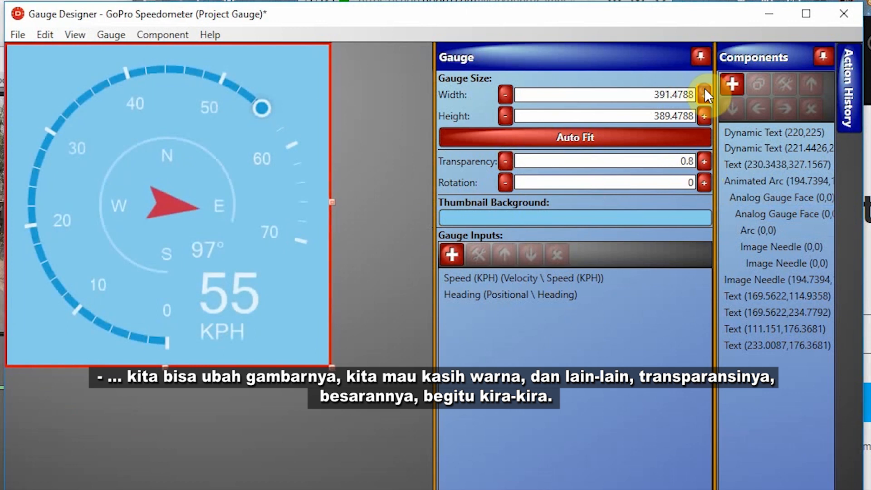
left_click(704, 94)
left_click(704, 95)
left_click(704, 94)
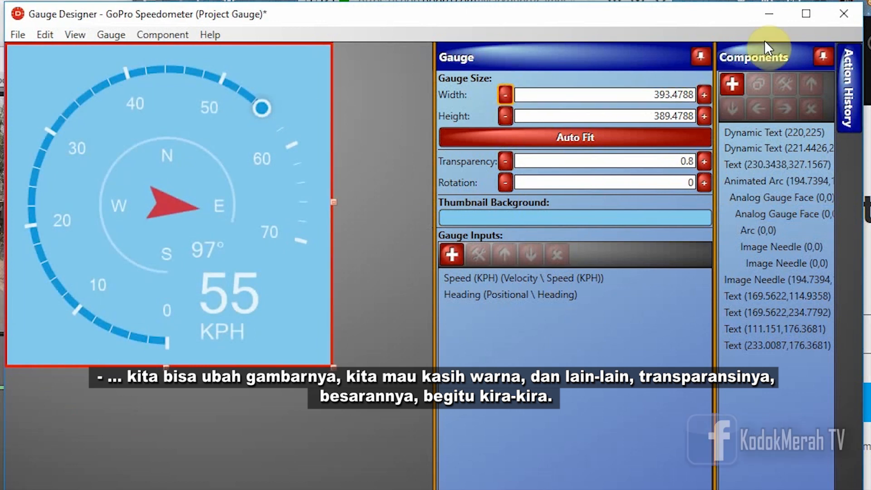
left_click(844, 11)
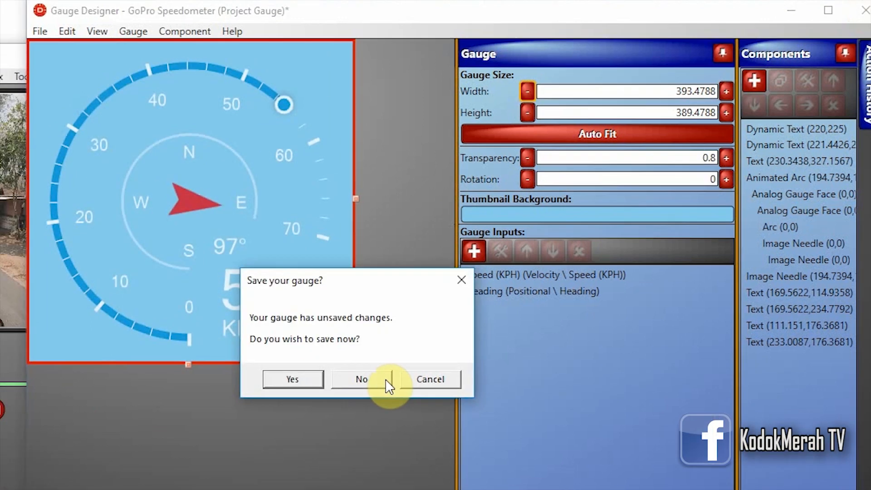
left_click(369, 379)
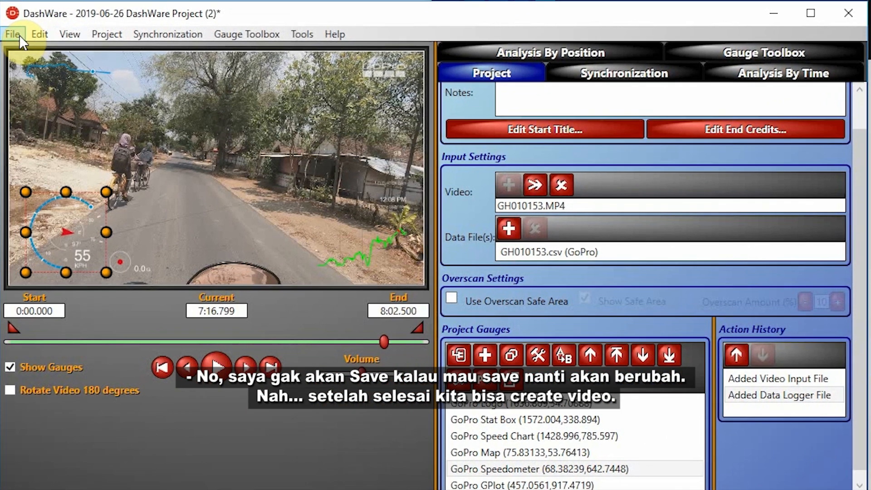
Open the Create Video settings, review the encoder and destination file, and close them without rendering.
left_click(16, 34)
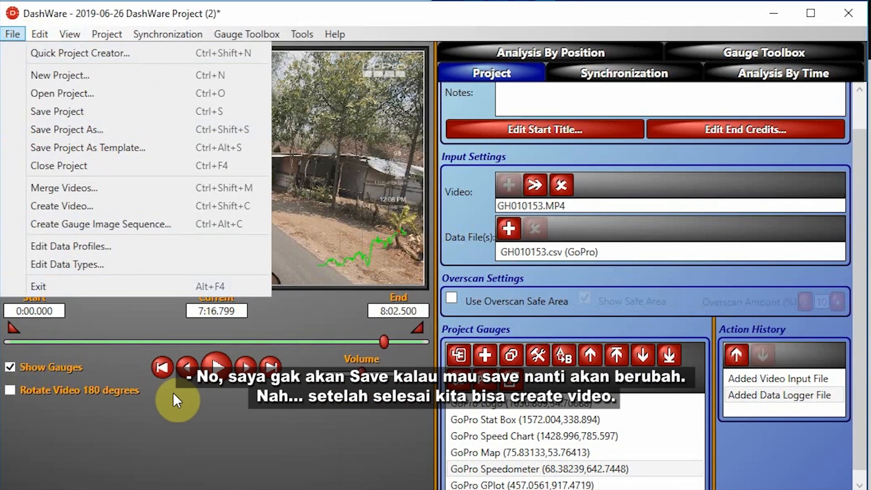
left_click(65, 206)
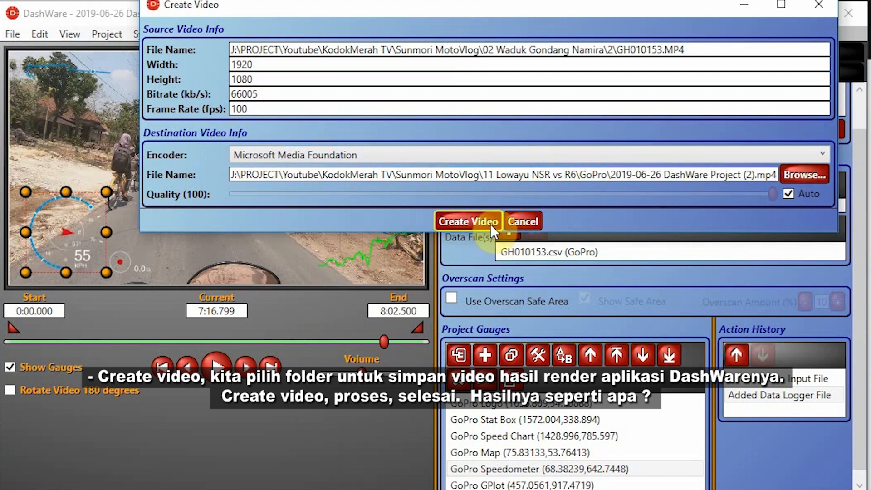
left_click(813, 11)
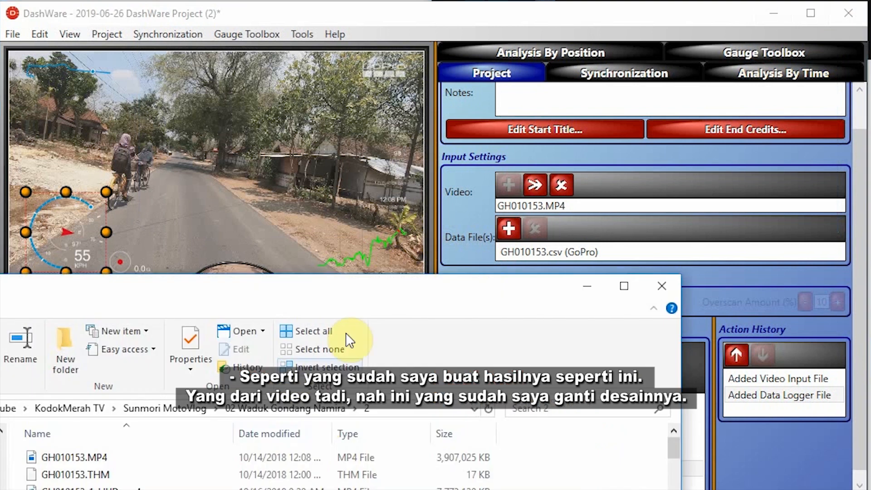
Play the rendered GH010153-1-HUD.mp4 from the footage folder and compare its gauges with those in the DashWare preview.
left_click_drag(346, 335, 466, 126)
double_click(93, 344)
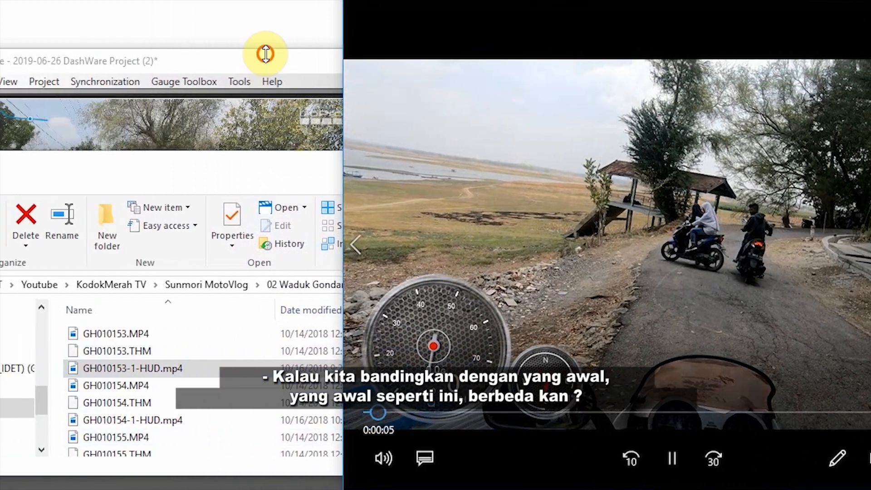
left_click(266, 59)
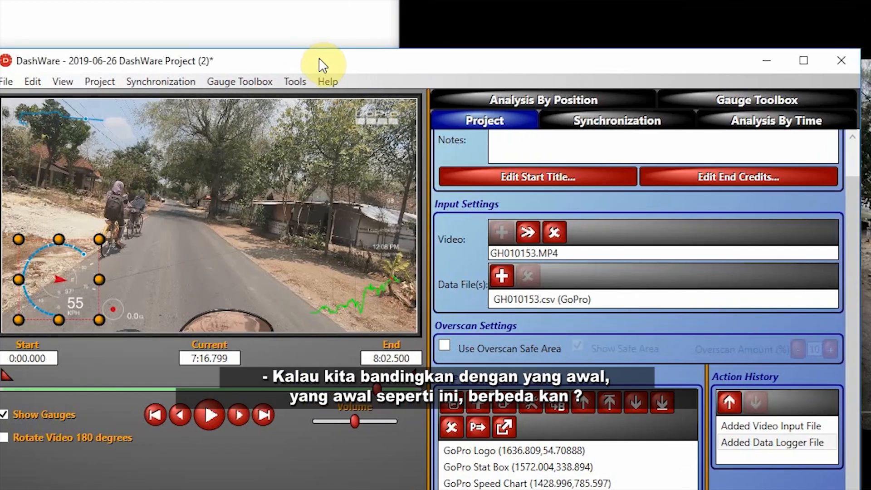
left_click(622, 31)
left_click(121, 280)
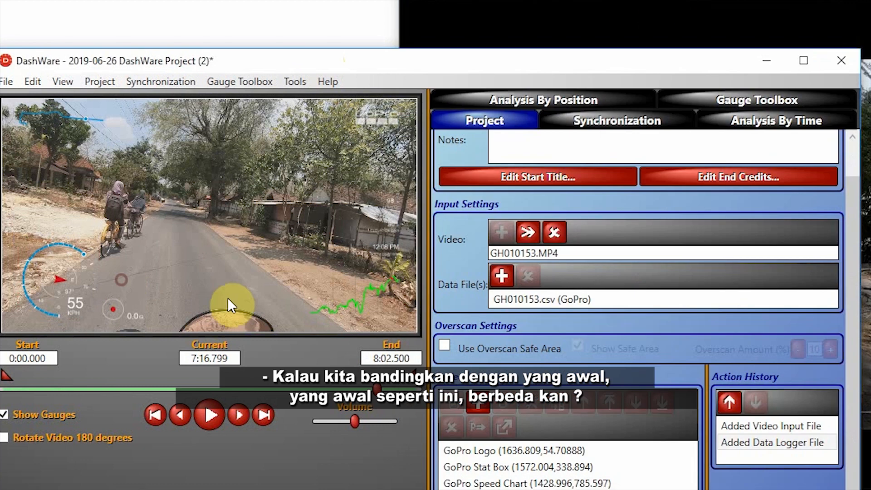
left_click(758, 136)
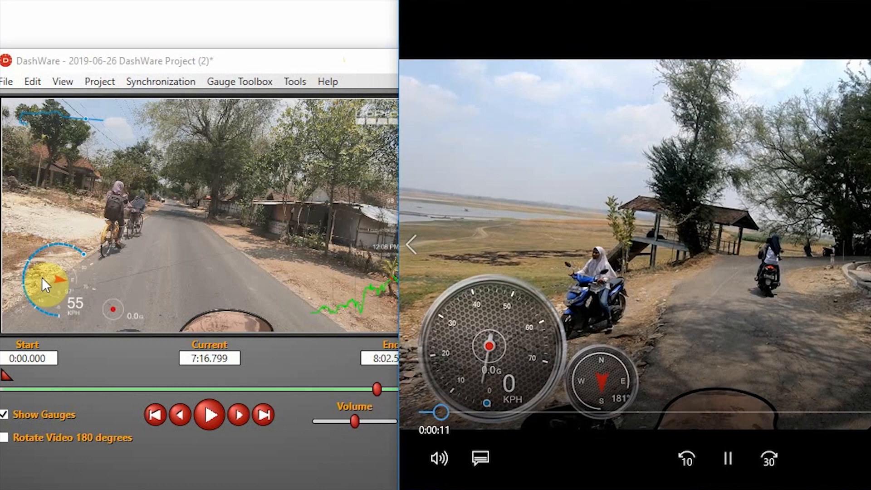